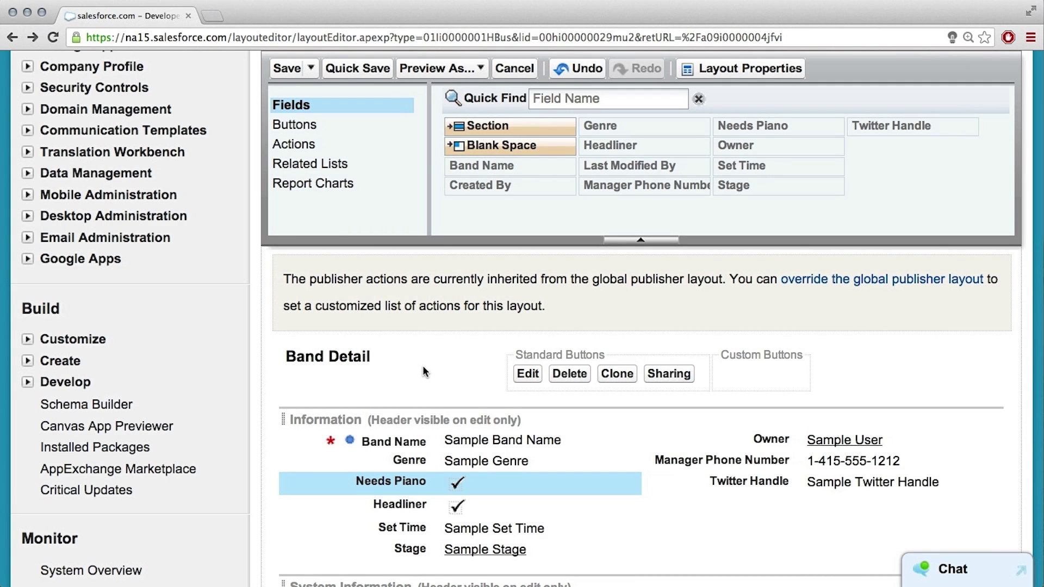
# Save the rearranged Band page layout and view the U3 band record's updated details
pyautogui.scroll(5, 424, 368)
pyautogui.scroll(1, 423, 370)
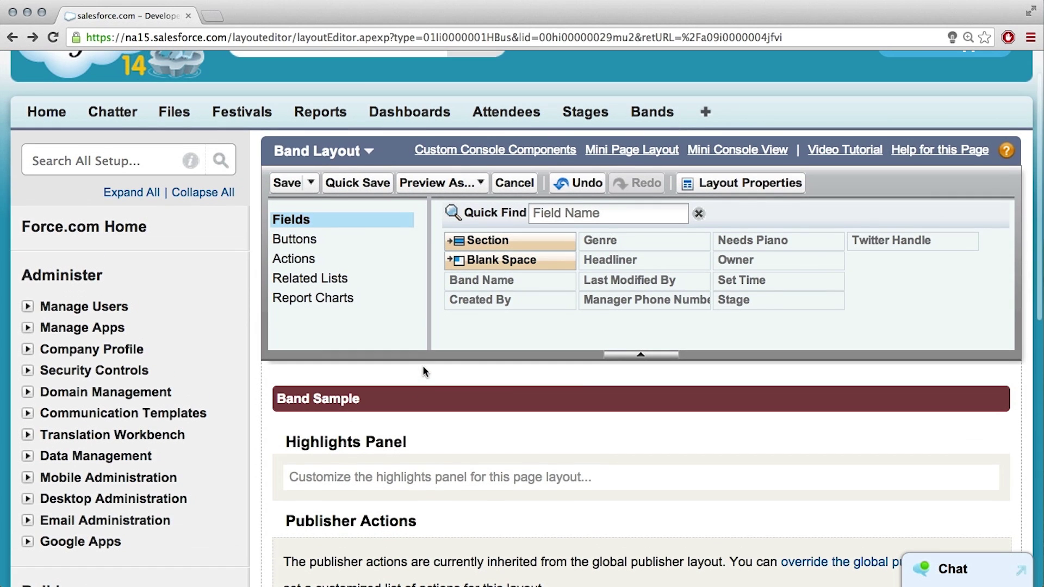
pyautogui.click(290, 184)
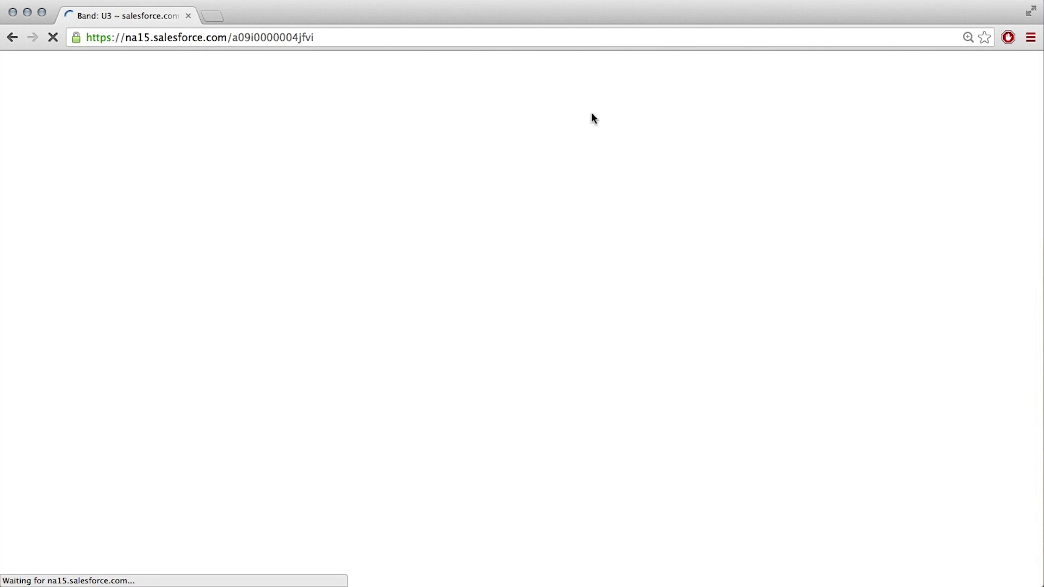
pyautogui.scroll(-2, 602, 230)
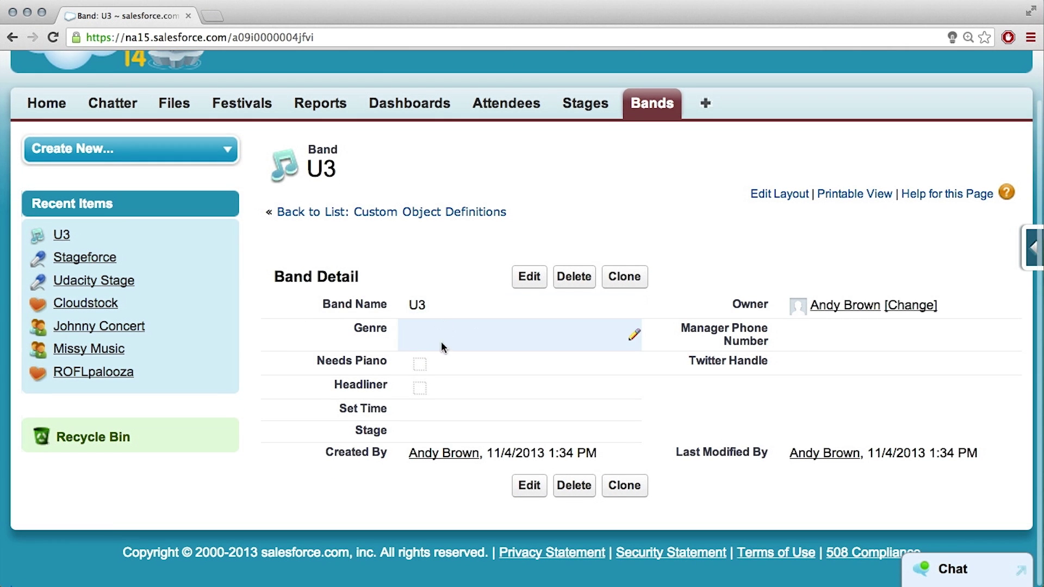
# Edit the U3 band record and choose Rock as its genre
pyautogui.click(520, 287)
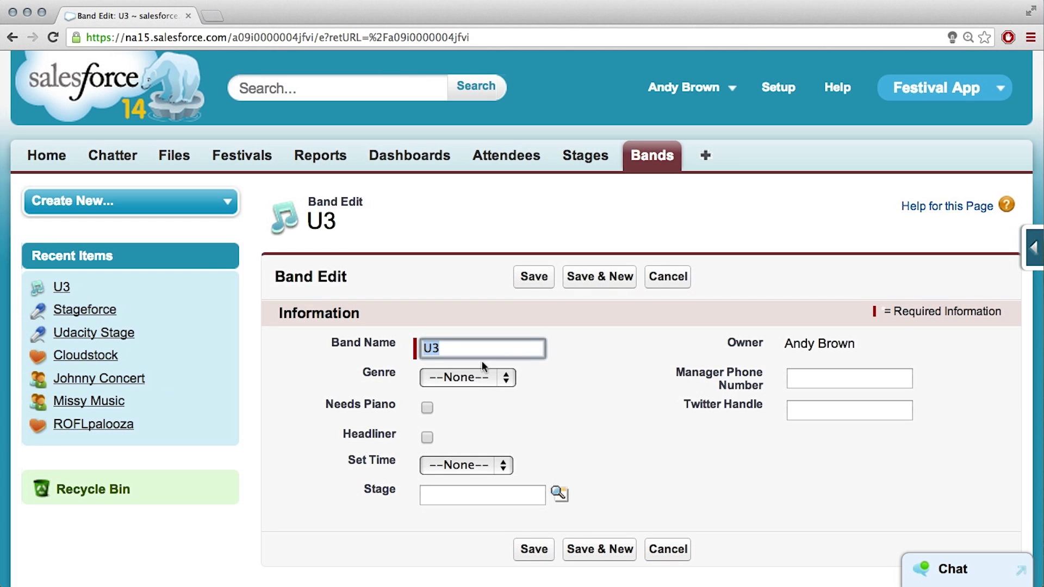
pyautogui.click(473, 380)
pyautogui.click(461, 392)
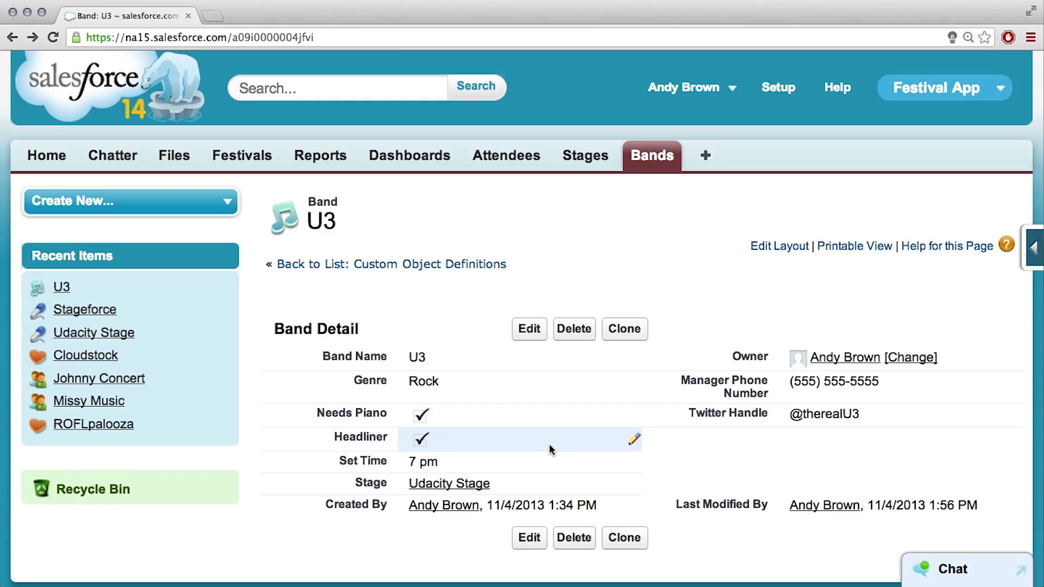
# Search Setup for 'import' and open the Import Custom Objects page
pyautogui.click(773, 97)
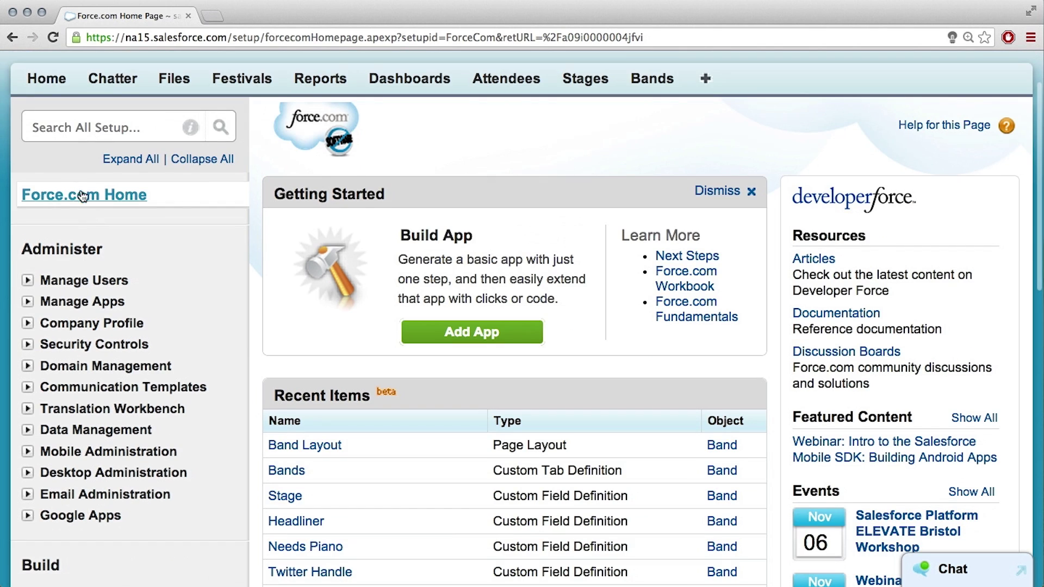
pyautogui.click(67, 127)
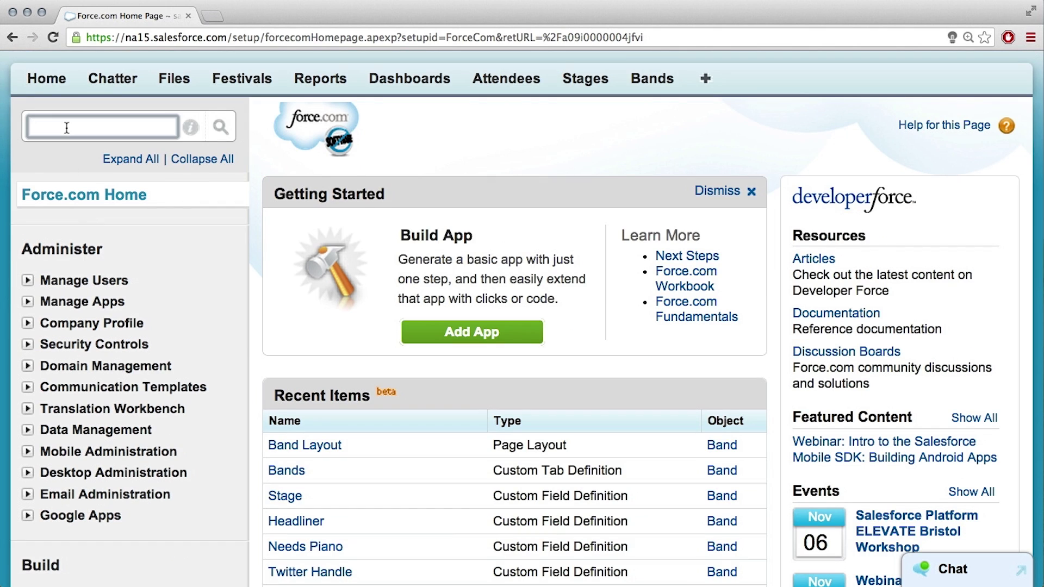
pyautogui.write('import')
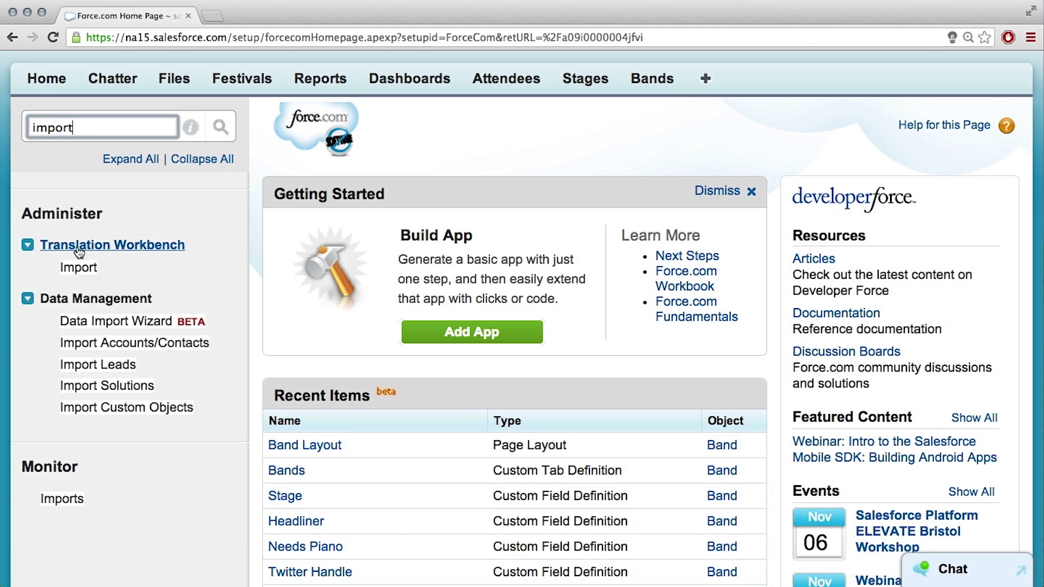
pyautogui.click(120, 413)
# Read the import instructions, then bring up 'Udacity Salesforce Band Names - Sheet1.csv'
pyautogui.scroll(-3, 628, 284)
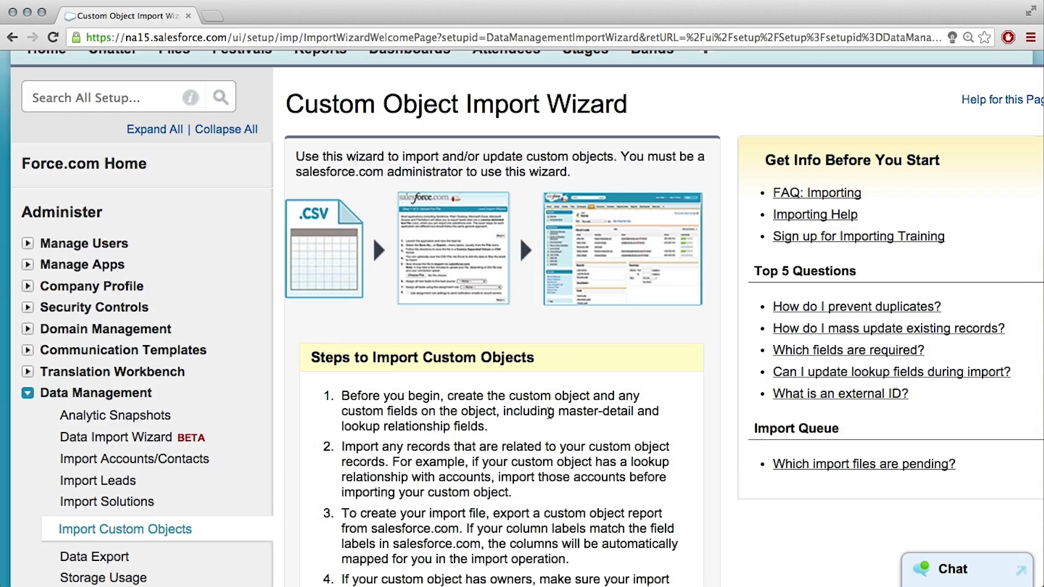
pyautogui.scroll(-1, 549, 413)
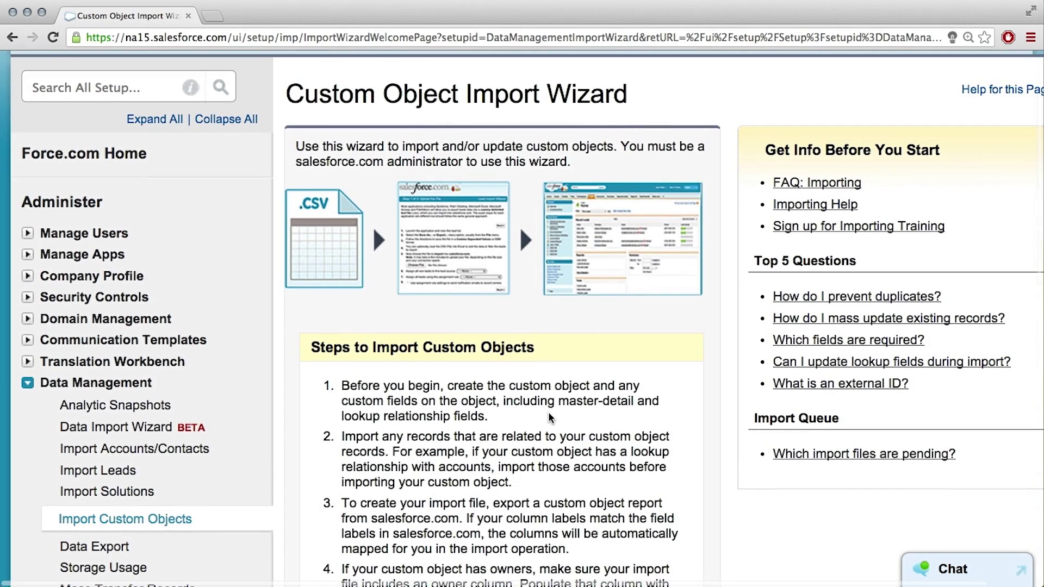
pyautogui.scroll(-3, 548, 418)
pyautogui.scroll(-10, 549, 415)
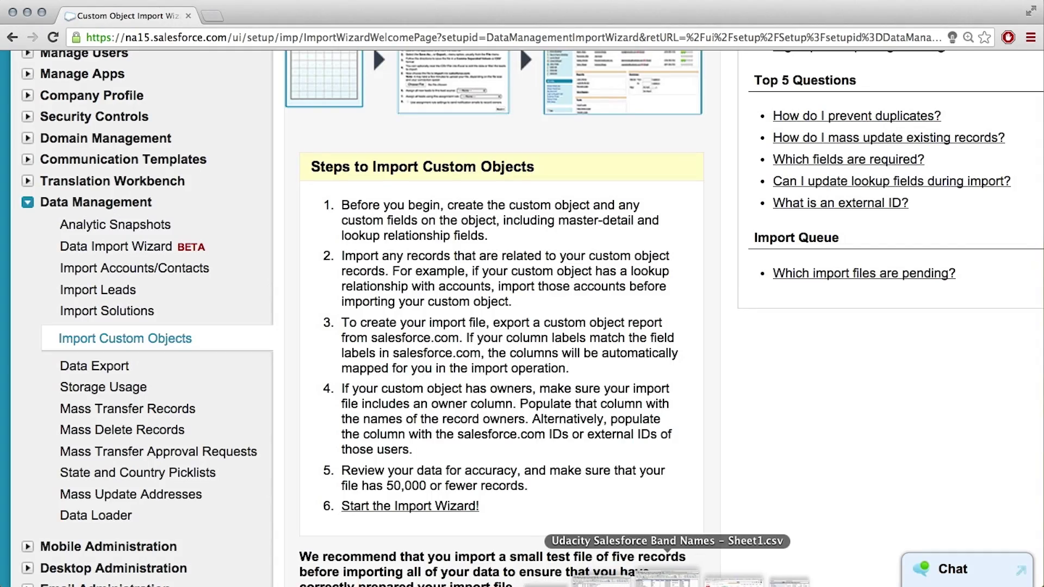
pyautogui.click(666, 580)
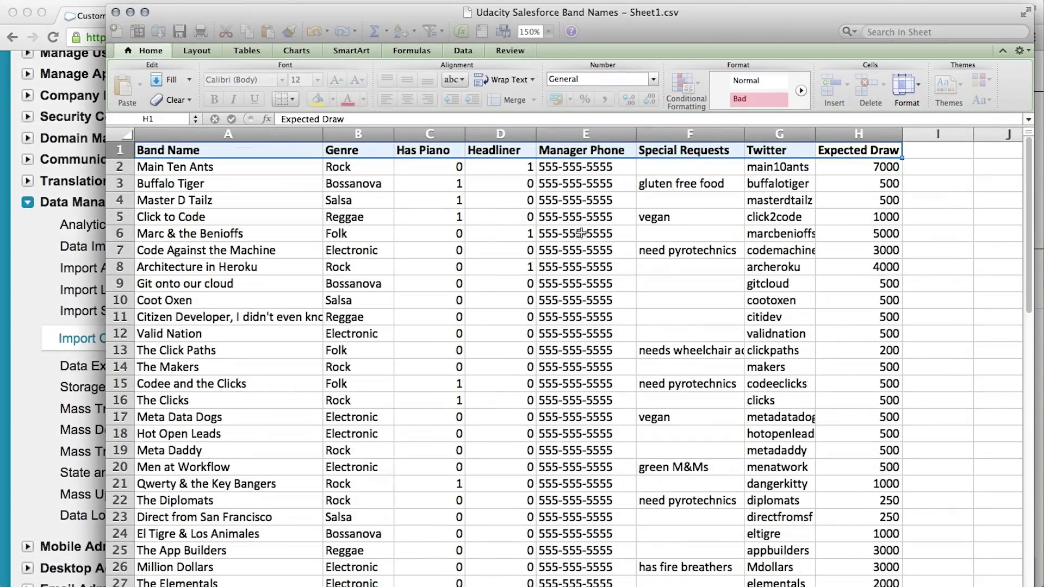
# Review the band names spreadsheet's columns in Excel, then minimize it back to Salesforce
pyautogui.moveTo(645, 15); pyautogui.dragTo(613, 10)
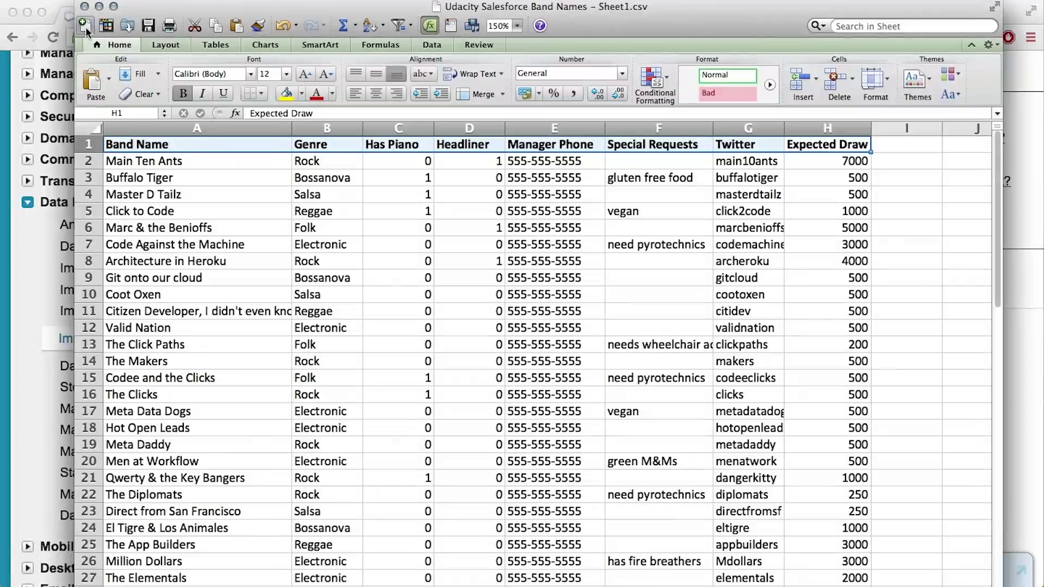
pyautogui.click(100, 7)
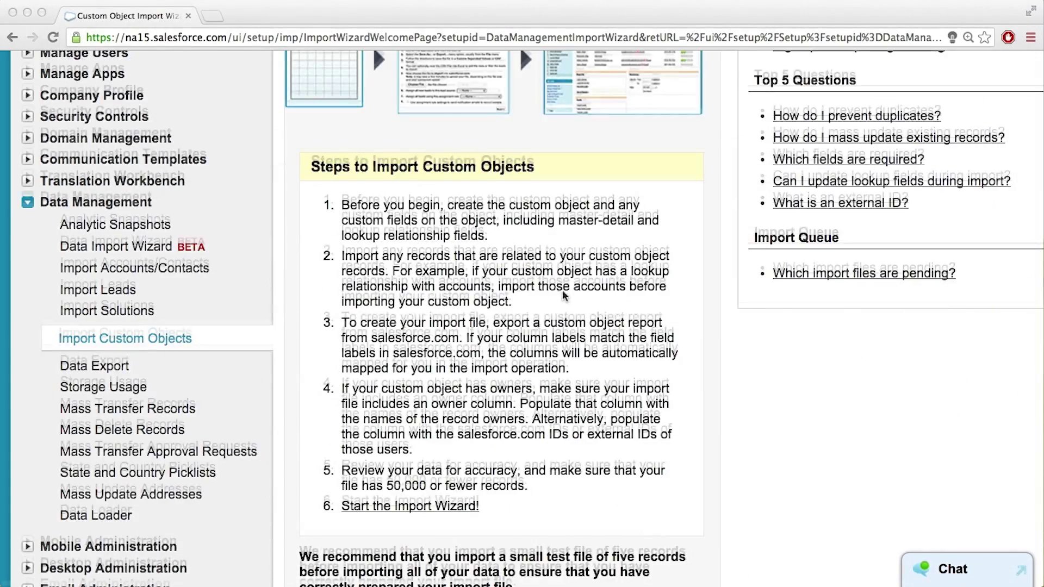
# Launch the Custom Object Import Wizard with Band as the record type
pyautogui.scroll(-3, 534, 318)
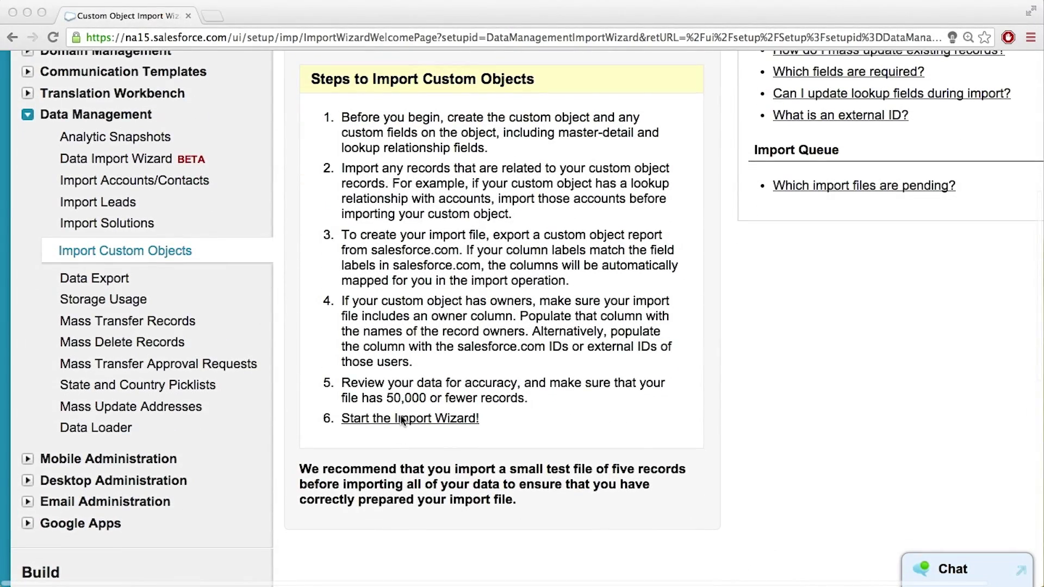
pyautogui.click(401, 418)
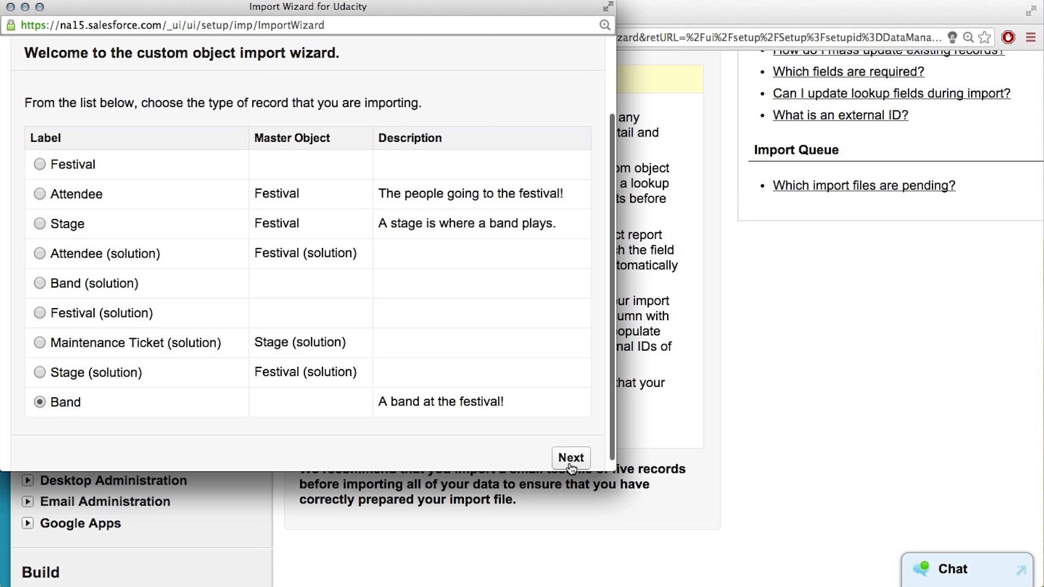
pyautogui.click(571, 463)
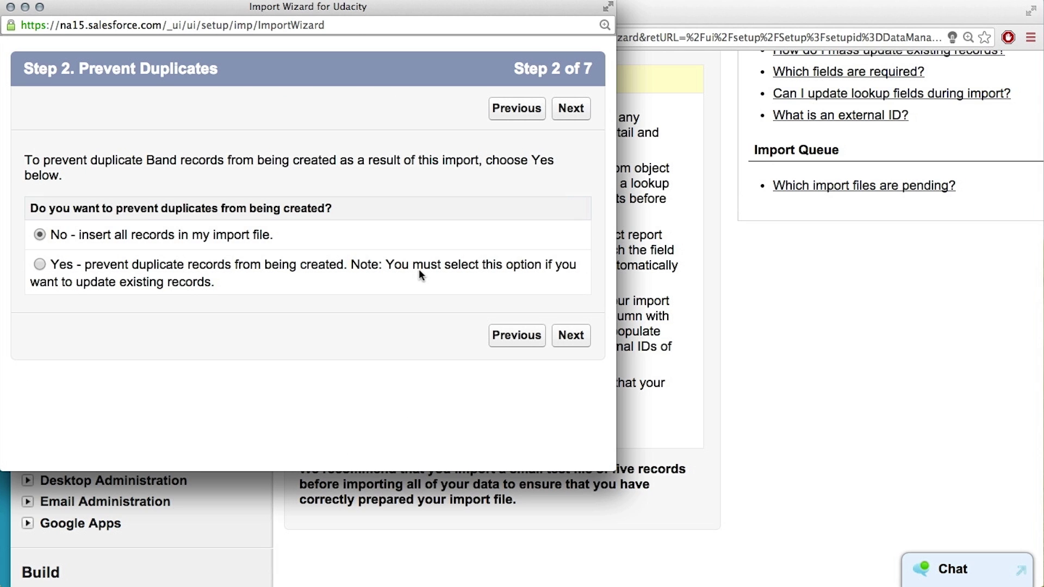
# Prevent duplicate records, matching on Band Name and inserting only new records
pyautogui.click(40, 264)
pyautogui.scroll(-3, 441, 329)
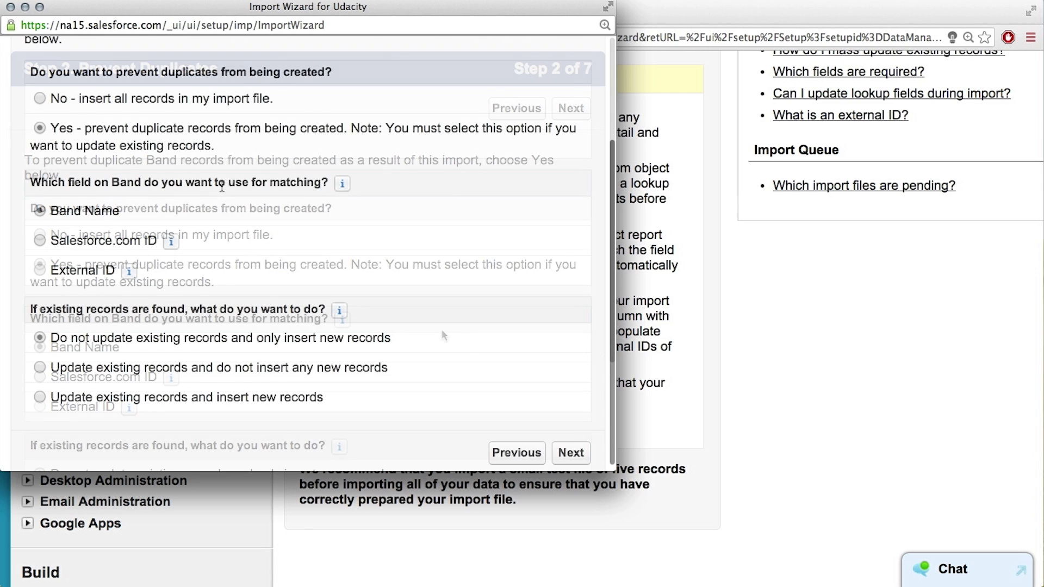
pyautogui.scroll(-1, 386, 346)
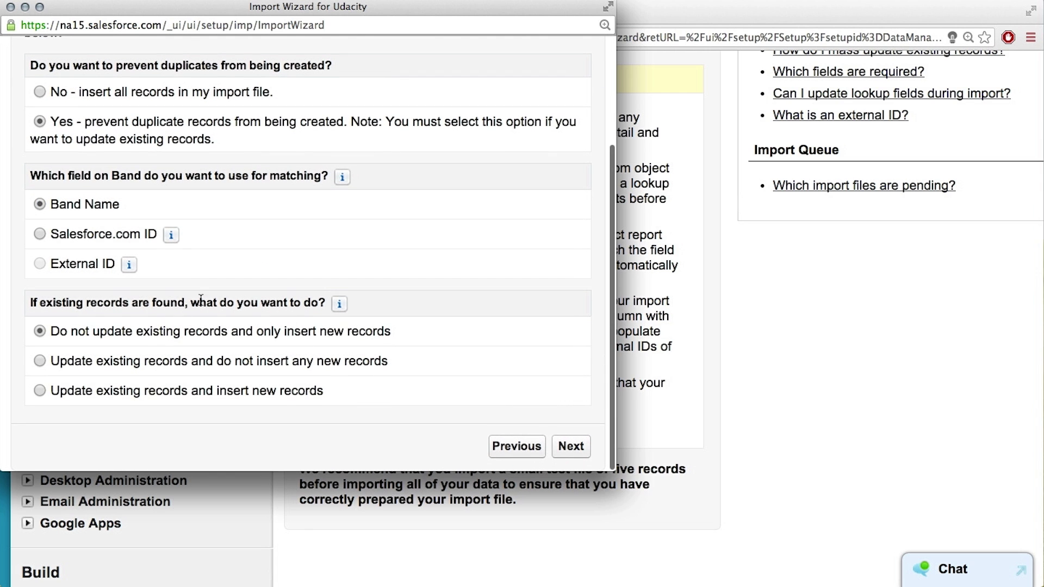
pyautogui.moveTo(337, 305)
# Set the record owner field to None in Step 3 and continue to File Upload
pyautogui.click(566, 447)
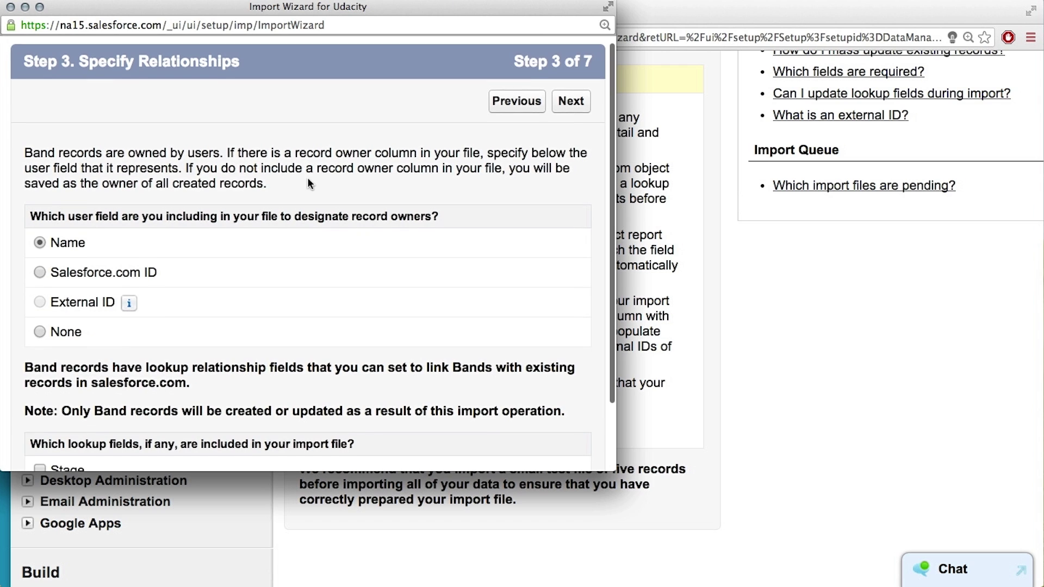
pyautogui.scroll(-2, 327, 213)
pyautogui.scroll(-1, 344, 212)
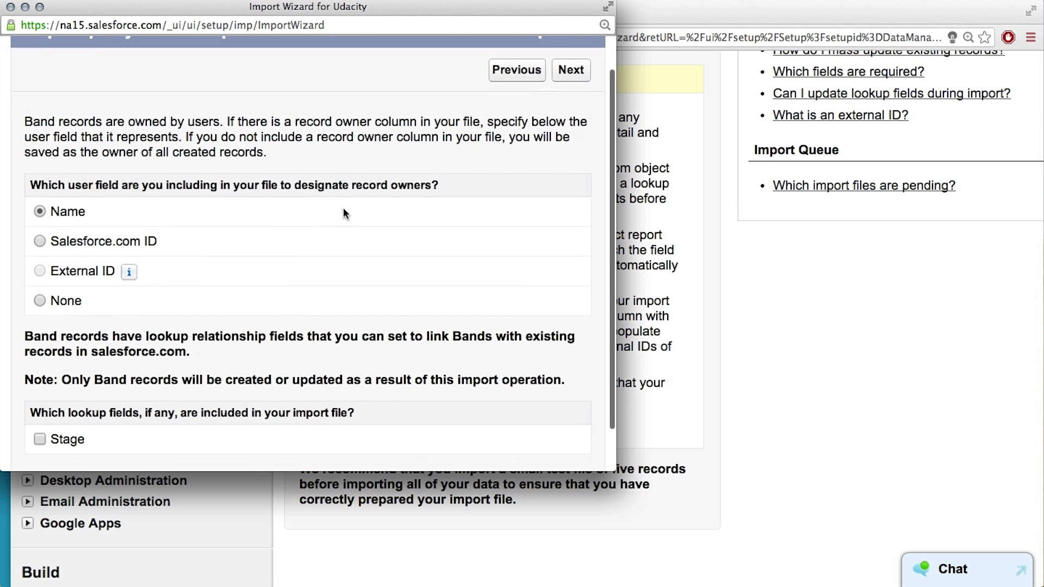
pyautogui.scroll(-2, 343, 212)
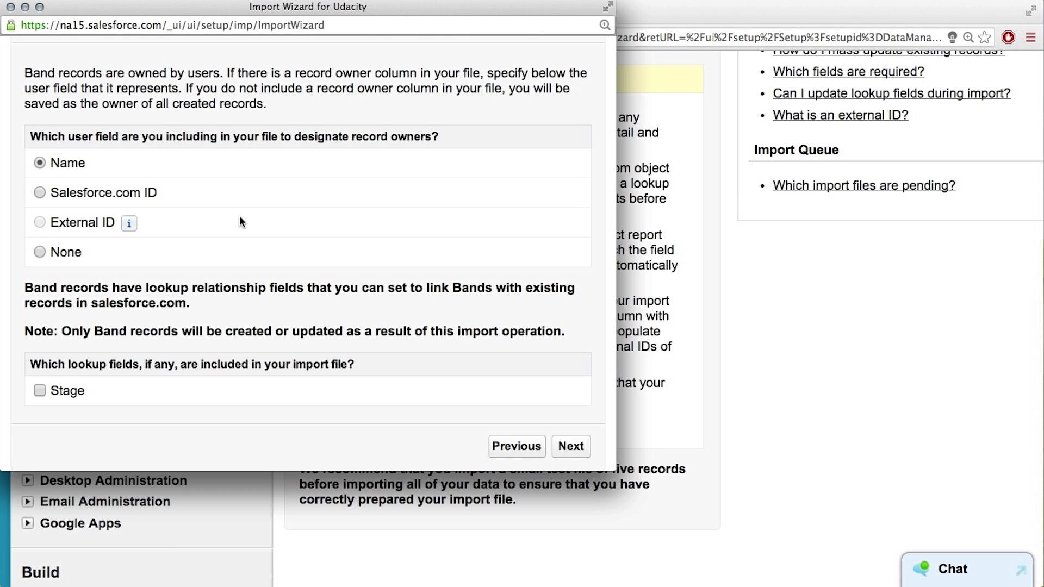
pyautogui.click(41, 252)
pyautogui.click(580, 451)
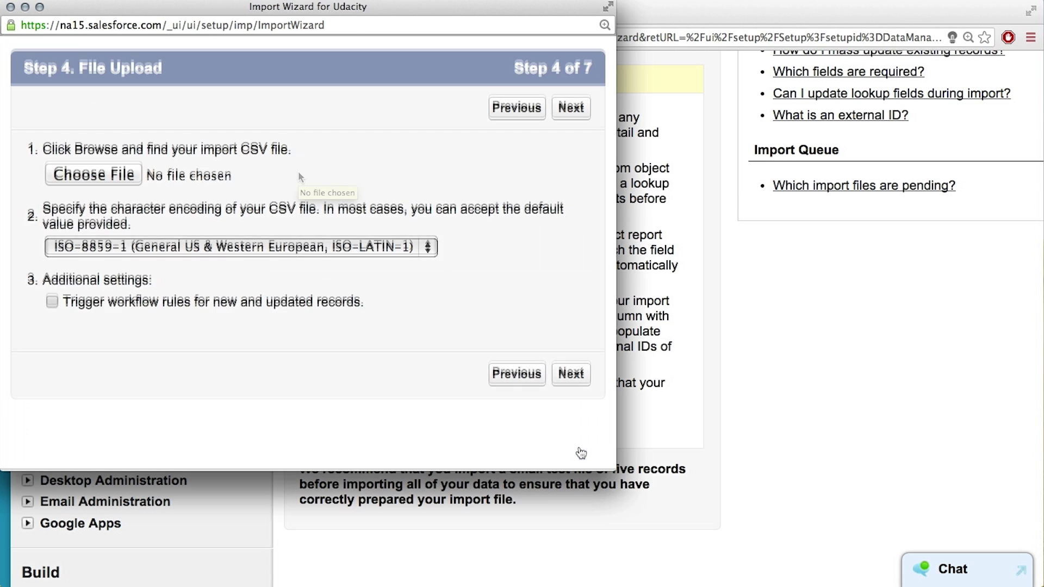
# Pick bands.csv from the Downloads folder as the import file and continue to Field Mapping
pyautogui.click(83, 176)
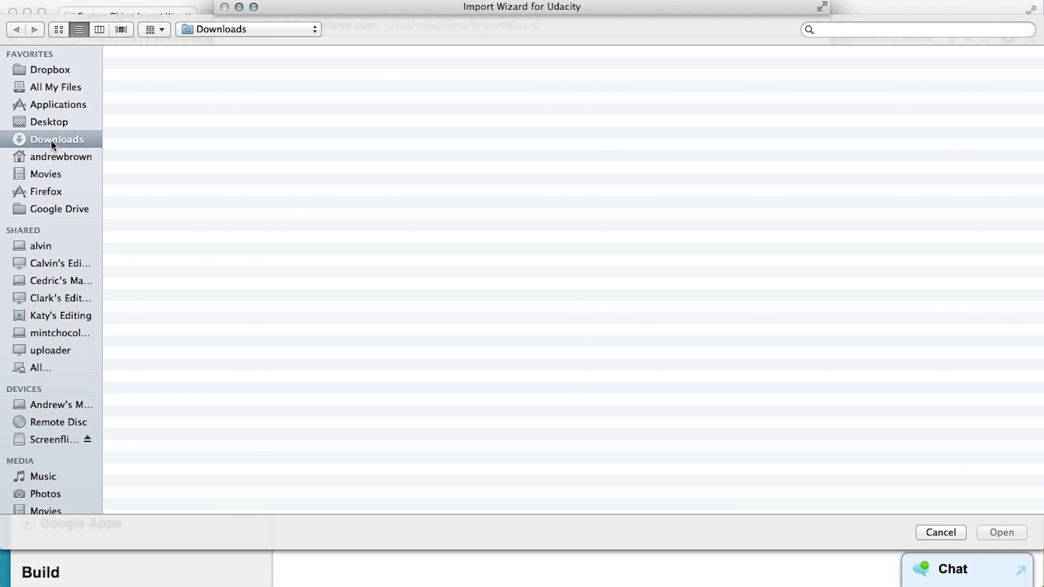
pyautogui.click(50, 138)
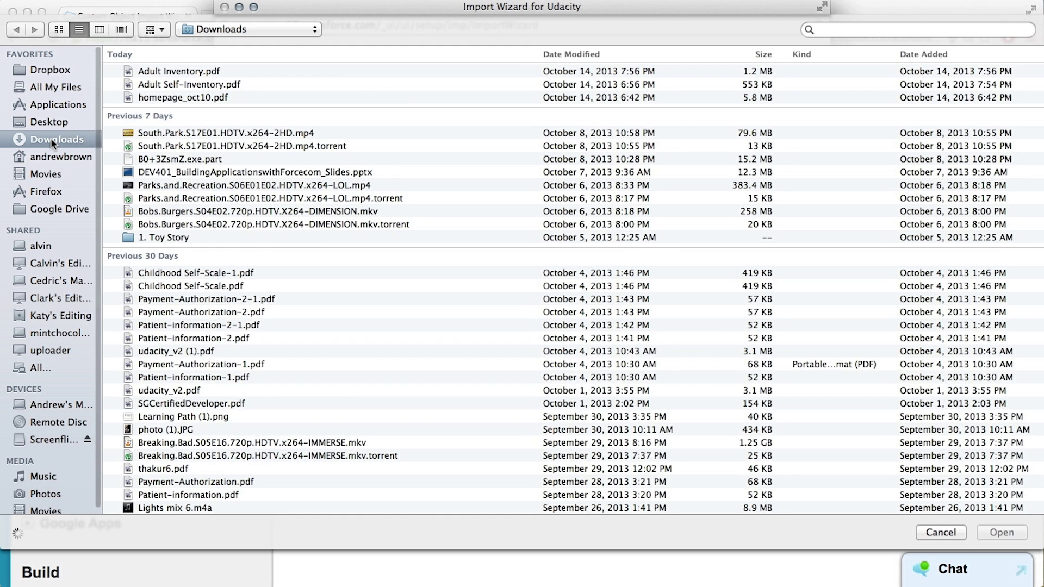
pyautogui.doubleClick(163, 109)
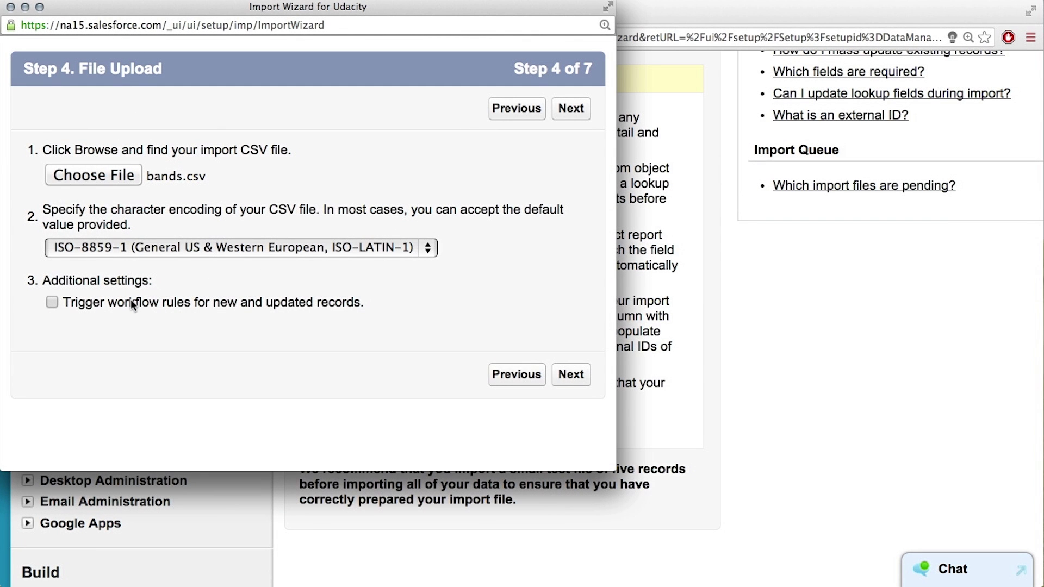
pyautogui.click(580, 377)
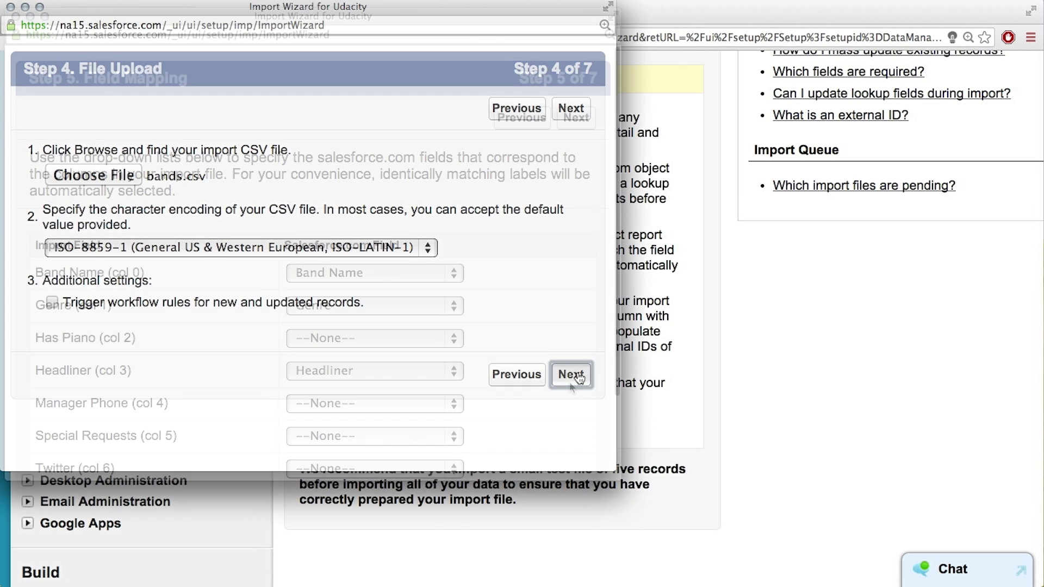
# Pair Has Piano→Needs Piano, Manager Phone→Manager Phone Number, Twitter→Twitter Handle, then continue
pyautogui.scroll(-4, 522, 258)
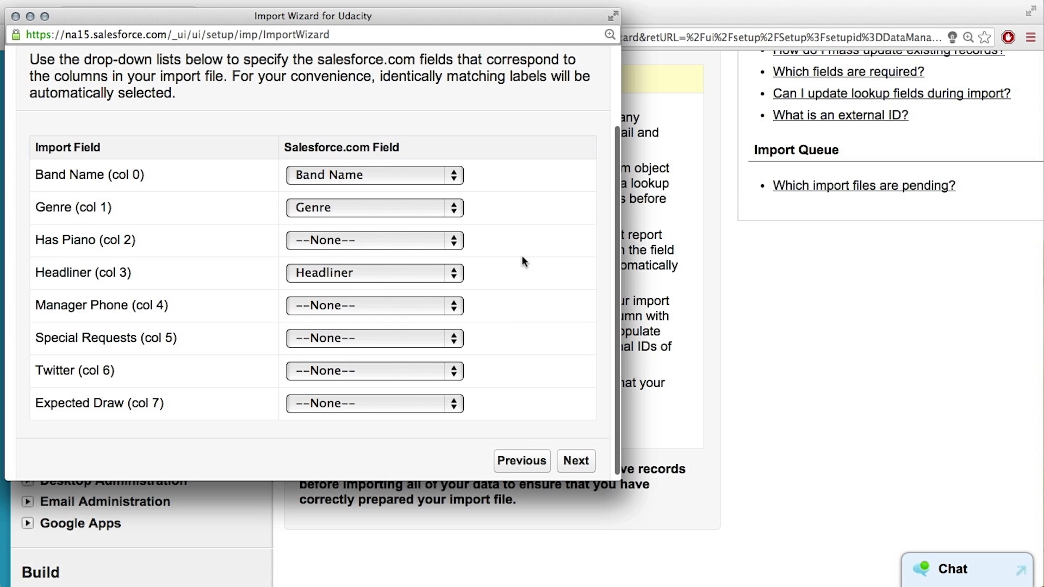
pyautogui.click(337, 181)
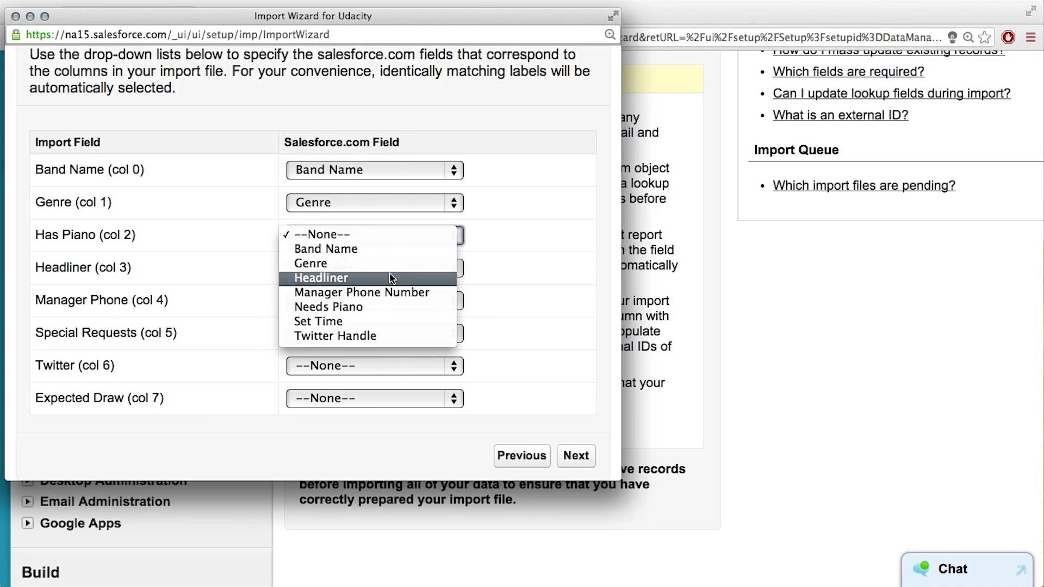
pyautogui.click(372, 306)
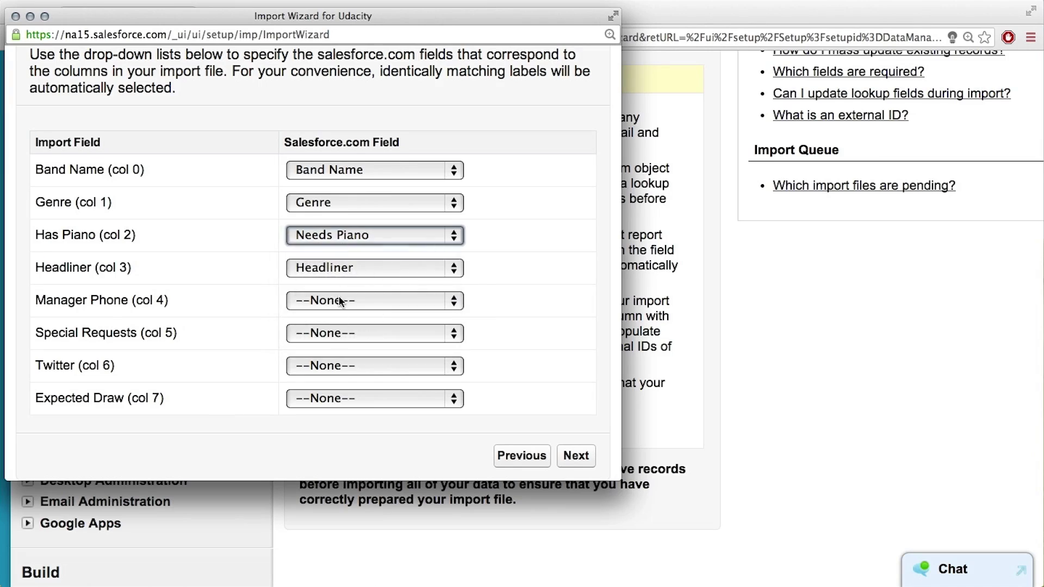
pyautogui.click(338, 301)
pyautogui.click(348, 352)
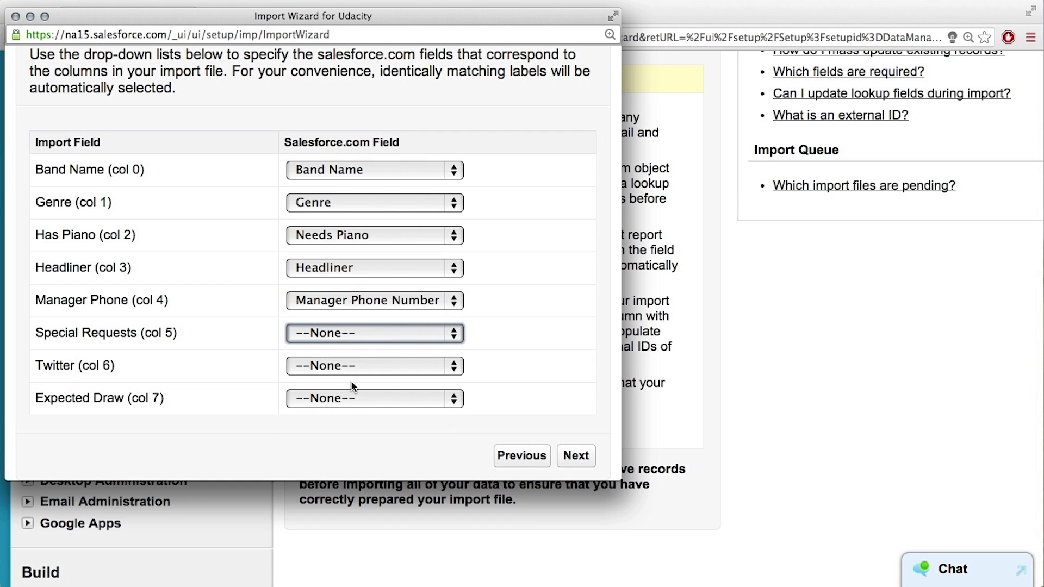
pyautogui.press('Tab')
pyautogui.press('t')
pyautogui.press('Tab')
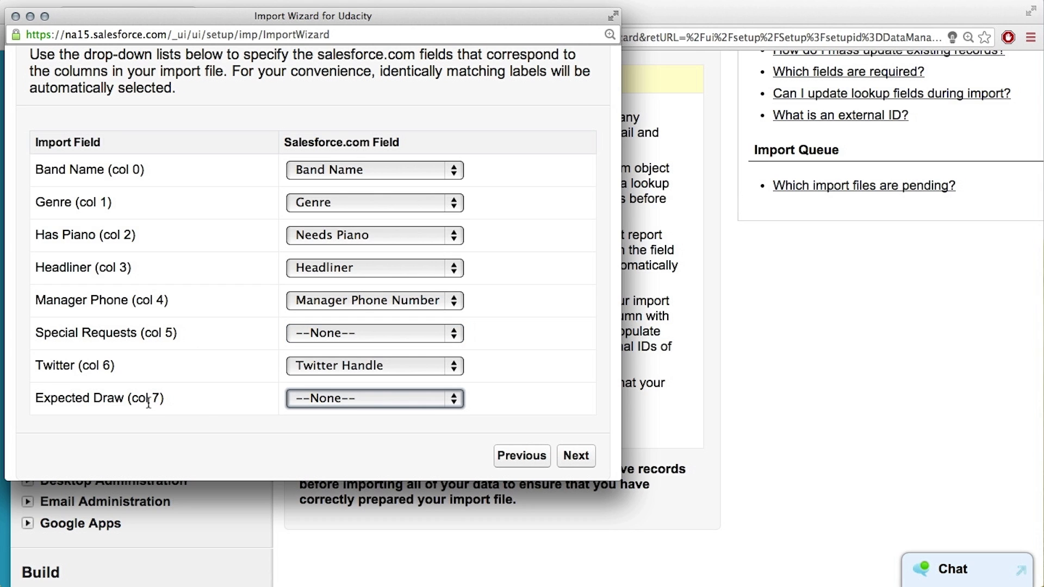
pyautogui.click(572, 455)
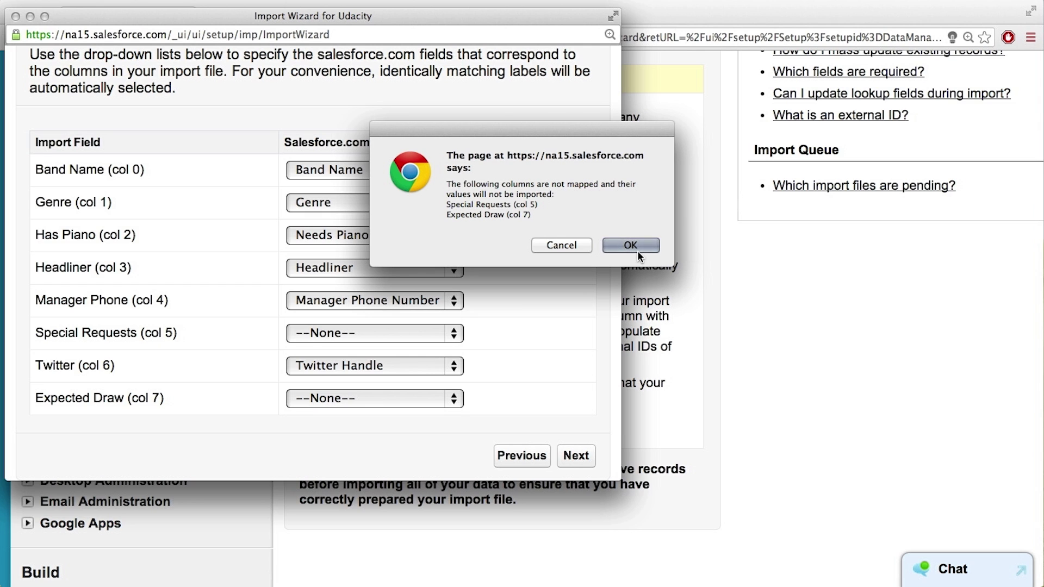
# Accept leaving Special Requests and Expected Draw unmapped and submit the import with Import Now!
pyautogui.click(631, 245)
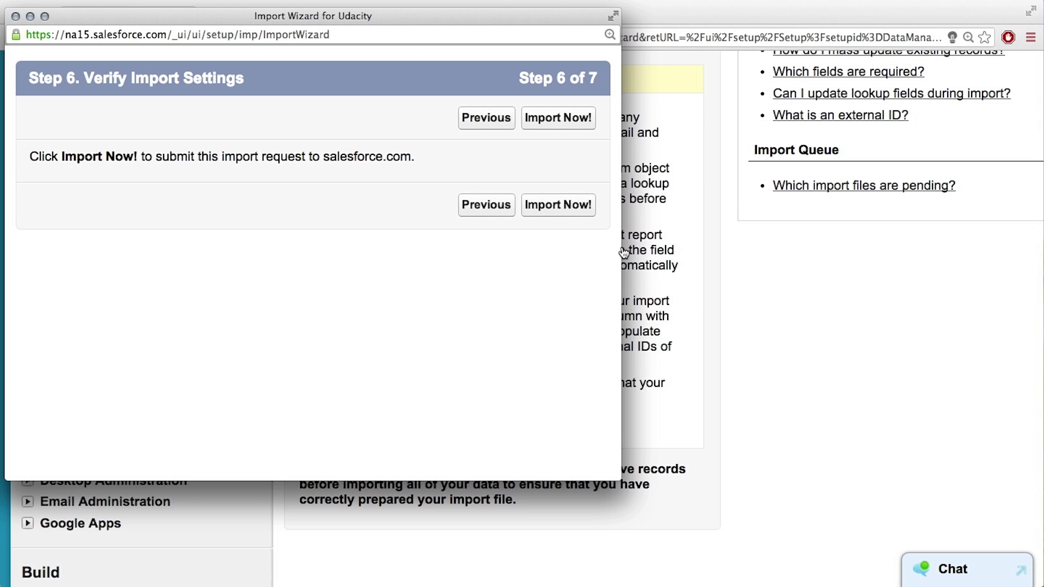
pyautogui.click(560, 122)
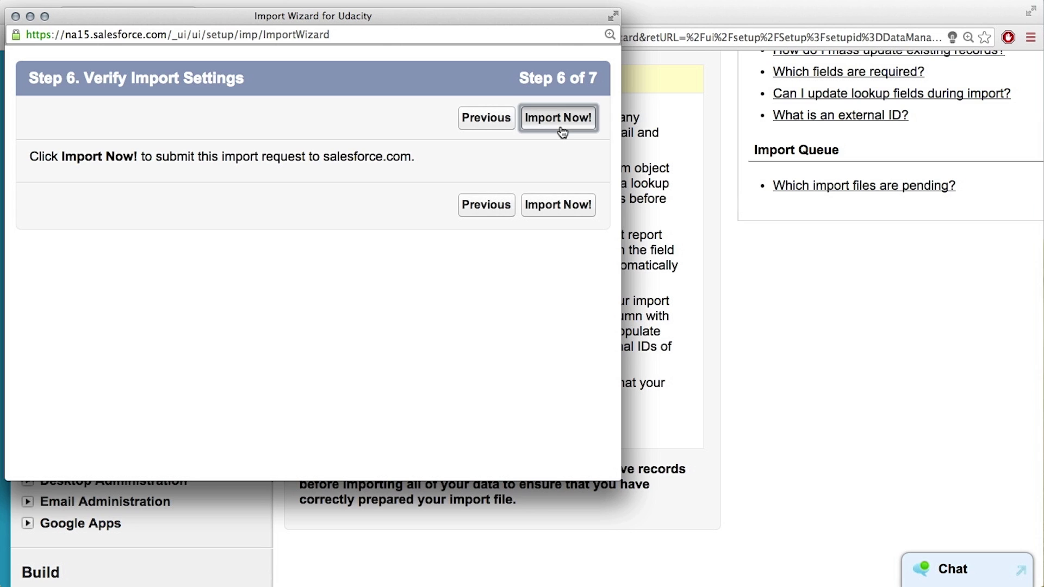